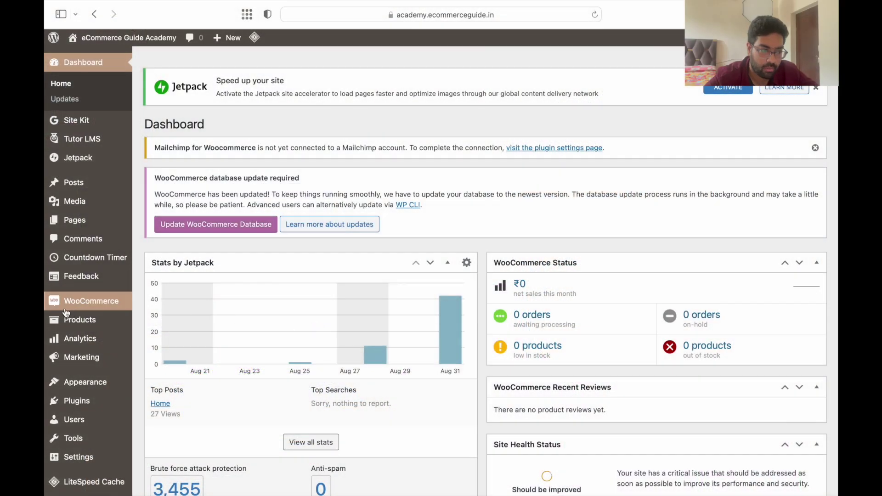
Search Plugins > Add New for 'UPI QR code Payment Gateway'
scroll(66, 313, down, 2)
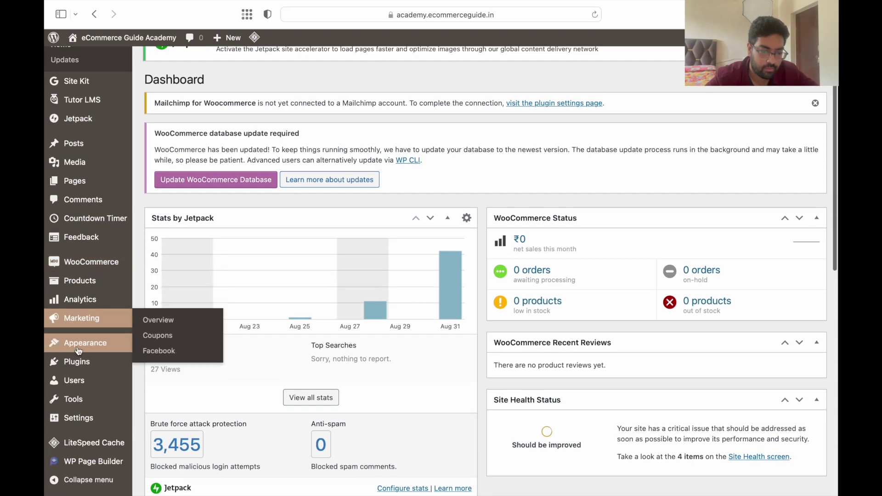
scroll(322, 359, up, 2)
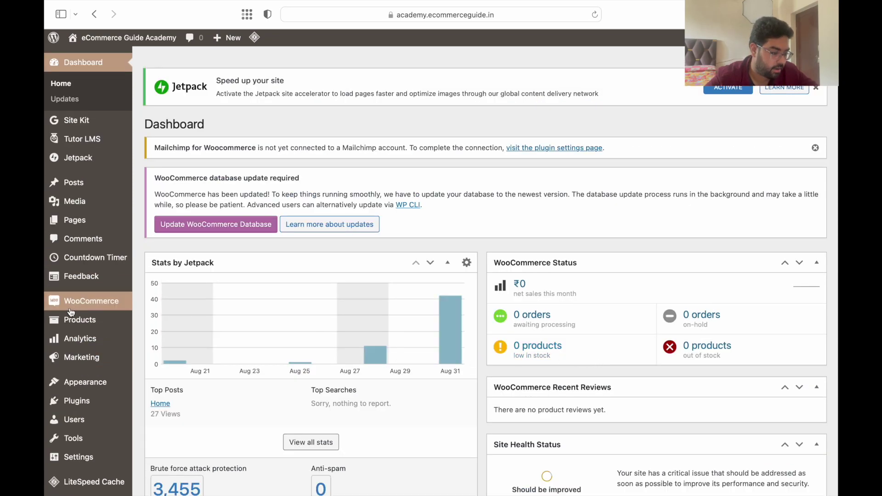
scroll(69, 303, down, 2)
click(86, 366)
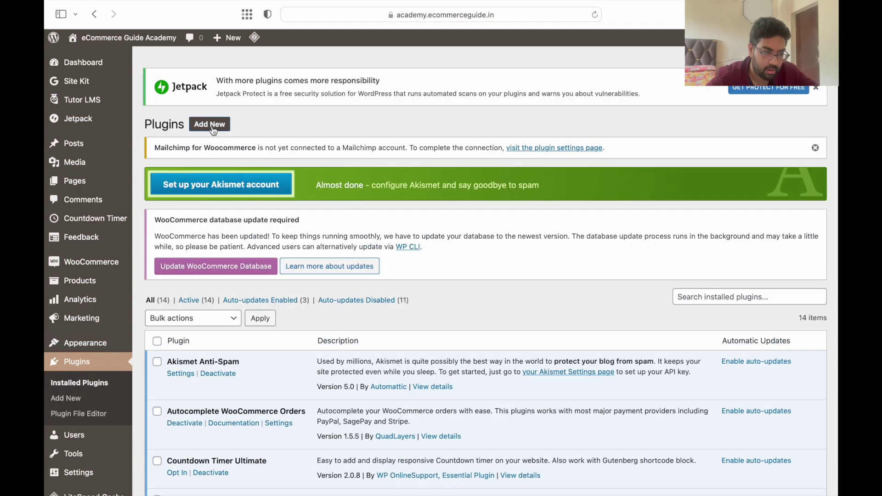
click(211, 126)
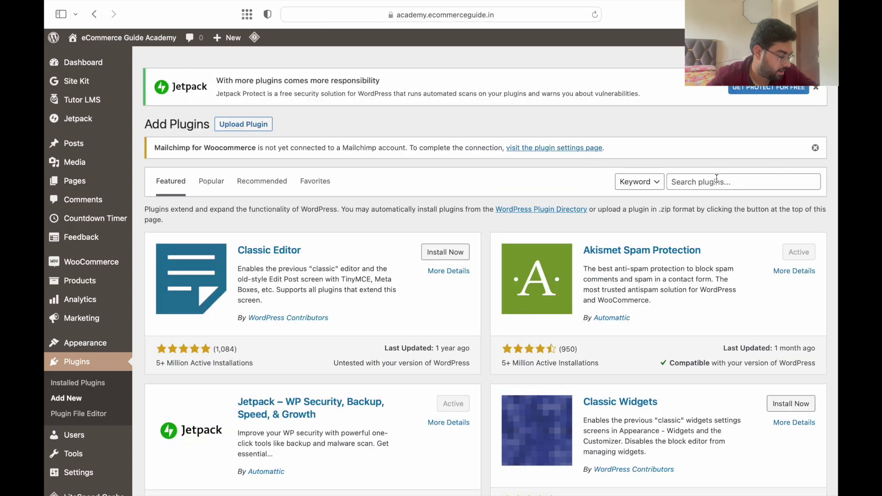
click(716, 181)
text(UPI QR code Payment)
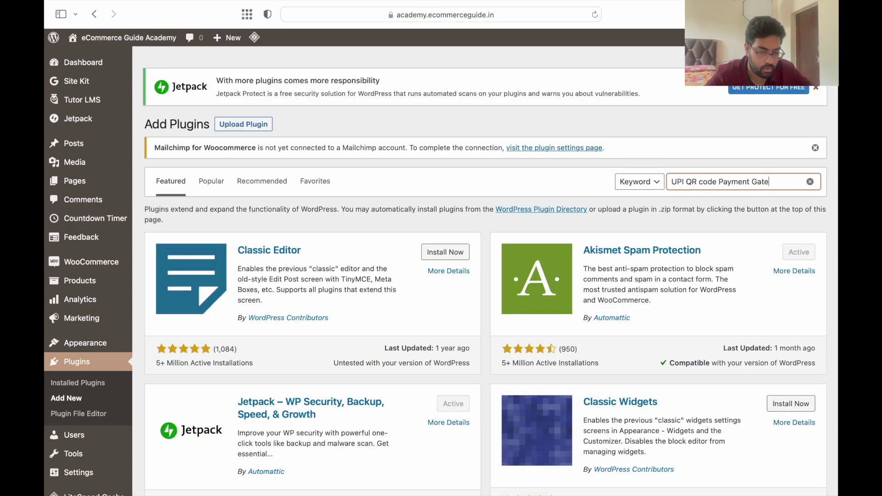
text(Gateway)
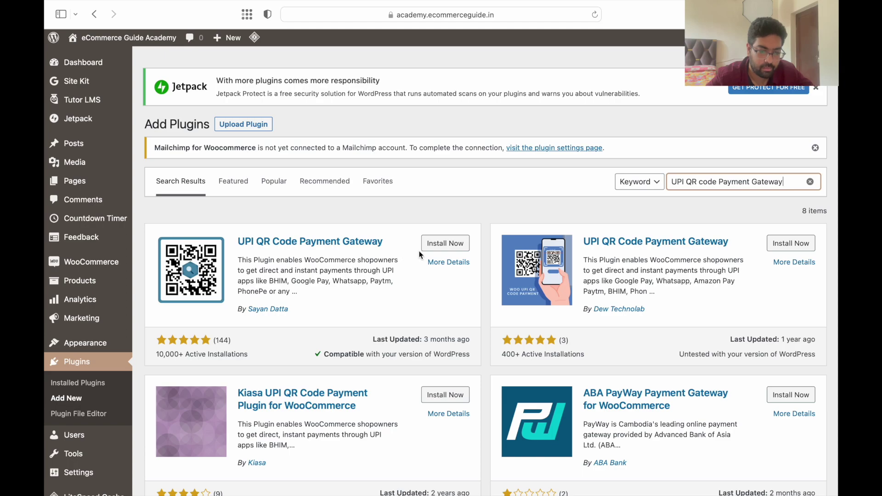
Install and activate the UPI QR Code Payment Gateway plugin (version 1.2.3)
click(448, 244)
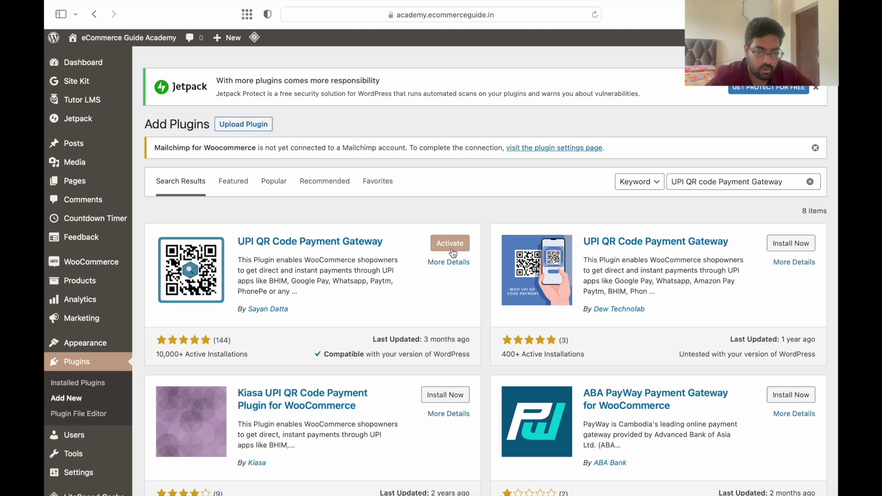
click(453, 249)
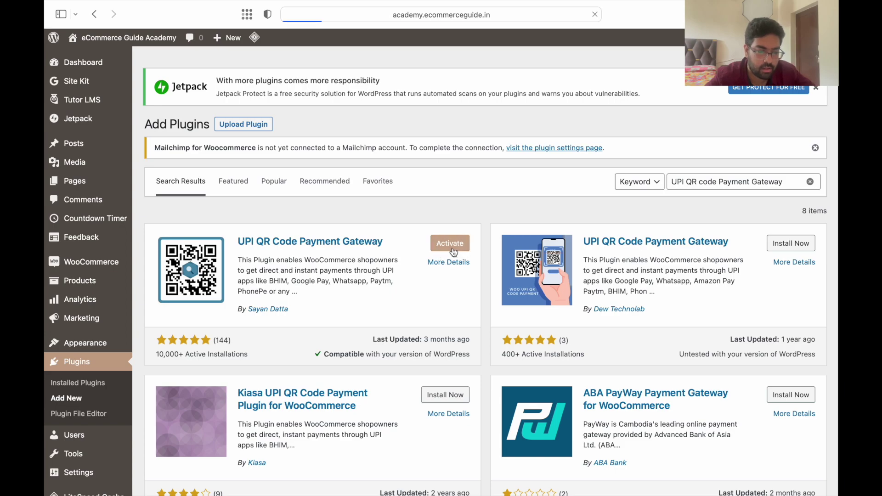
scroll(420, 258, down, 10)
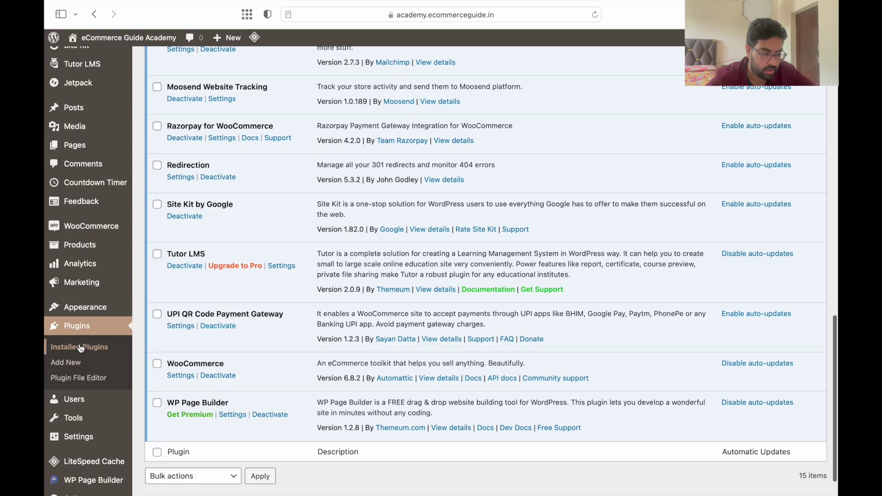
scroll(247, 313, down, 1)
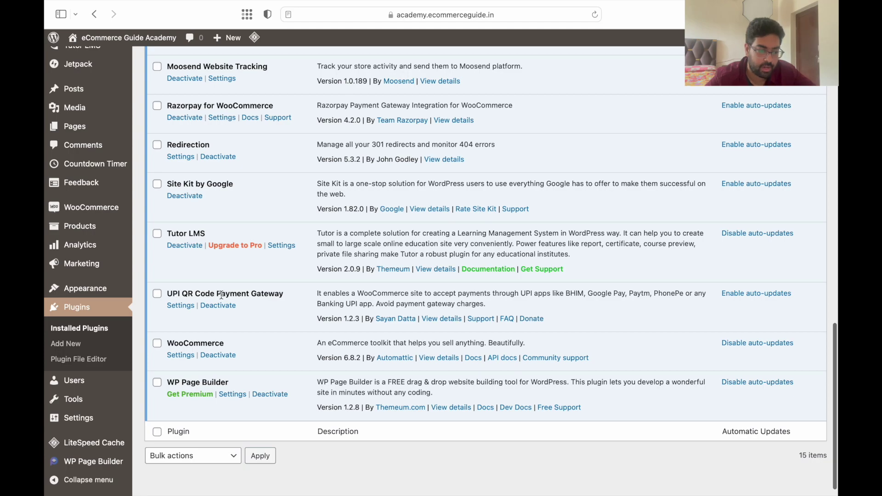
In the plugin's settings, enable the UPI QR Code payment method and edit its checkout description
click(181, 306)
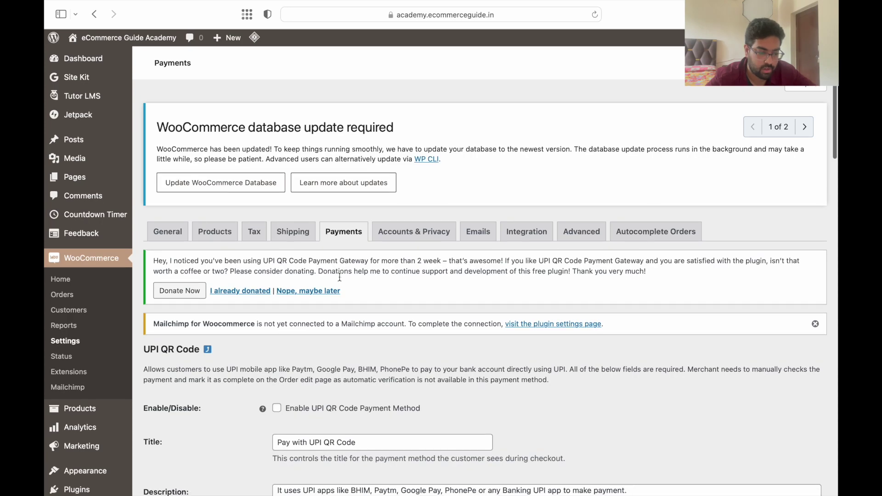
scroll(340, 277, down, 5)
scroll(339, 277, up, 3)
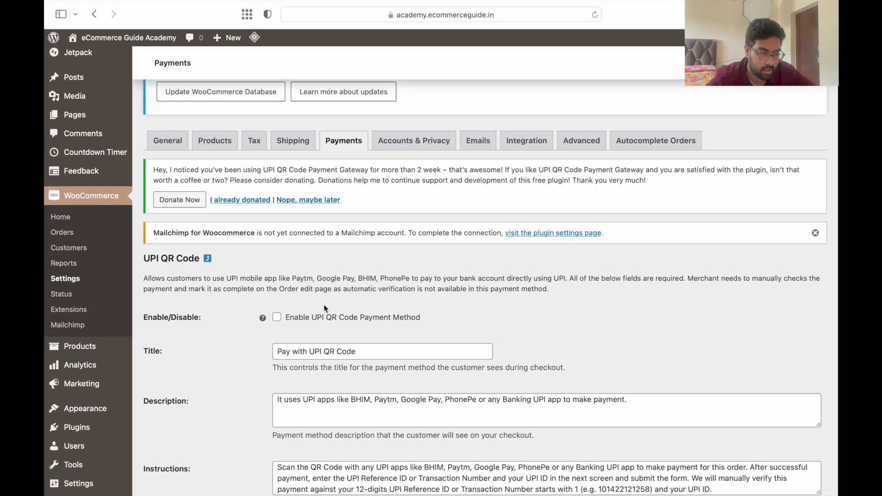
scroll(329, 297, down, 1)
click(275, 284)
scroll(310, 340, down, 2)
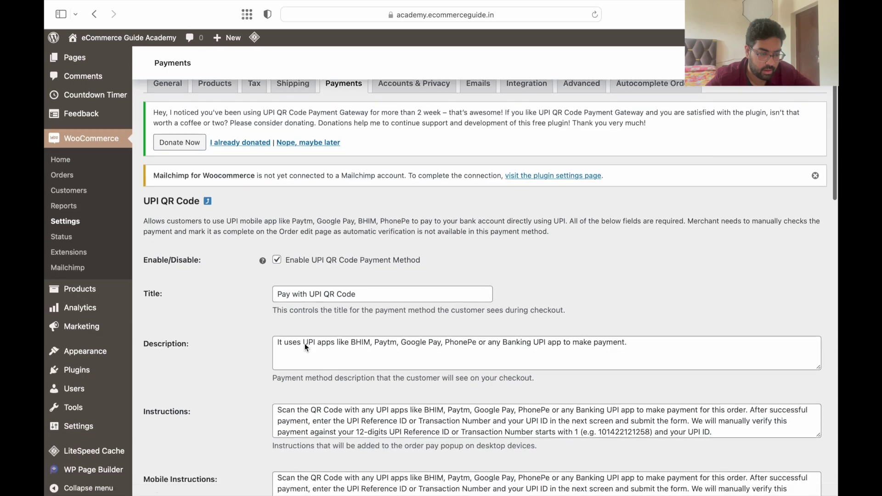
click(361, 271)
click(343, 331)
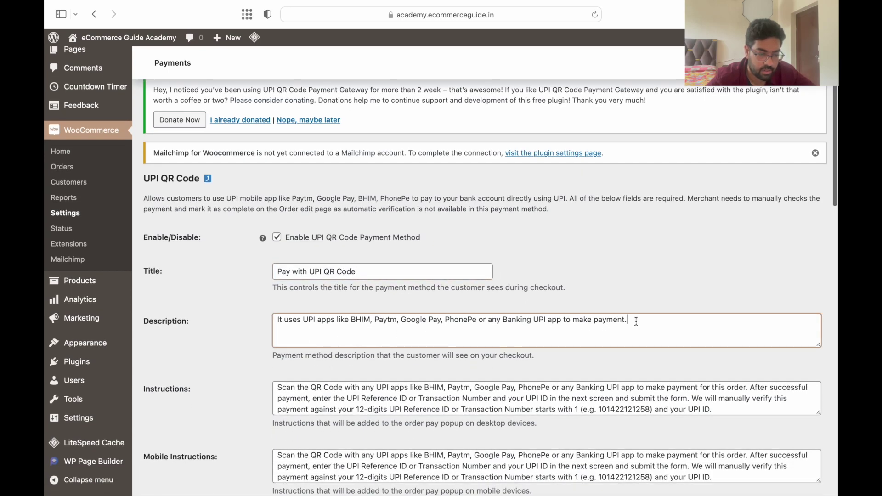
Check the shop name and paste in the merchant UPI ID
scroll(551, 294, down, 10)
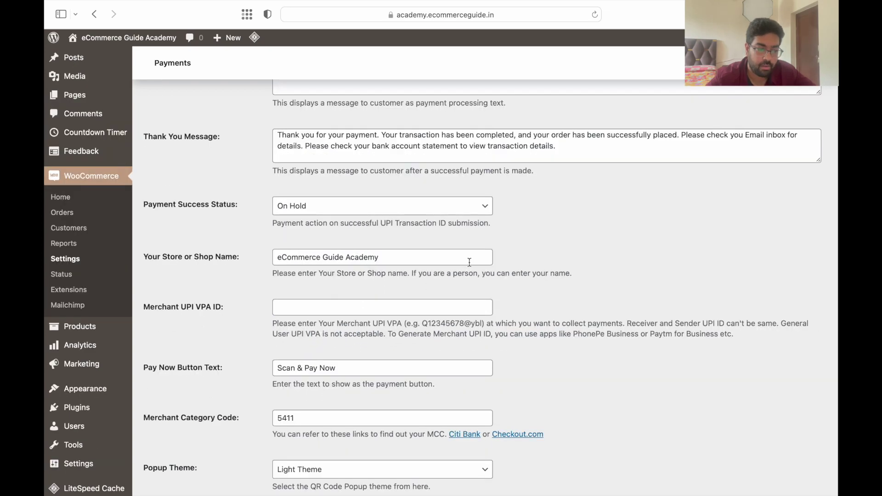
scroll(469, 262, down, 2)
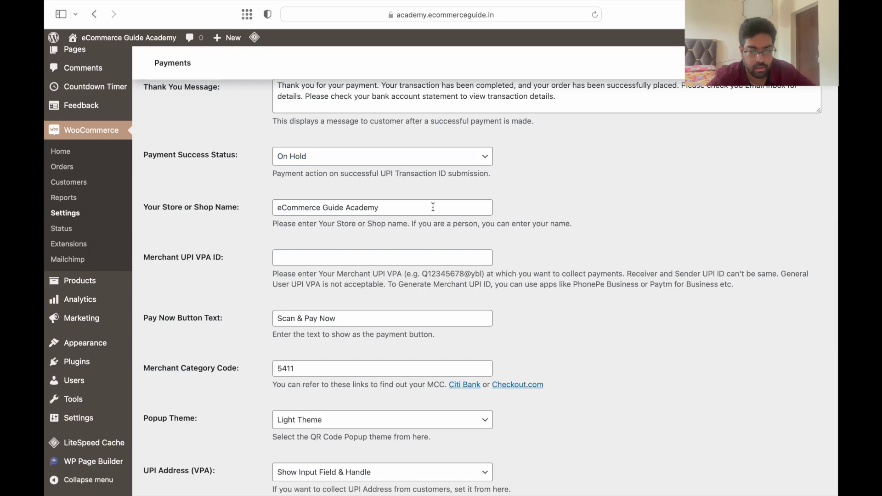
click(389, 211)
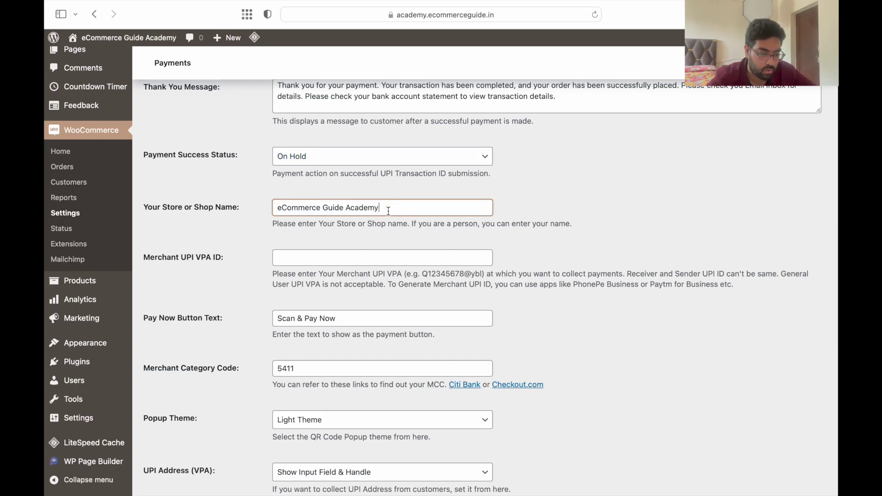
scroll(389, 211, down, 2)
click(353, 218)
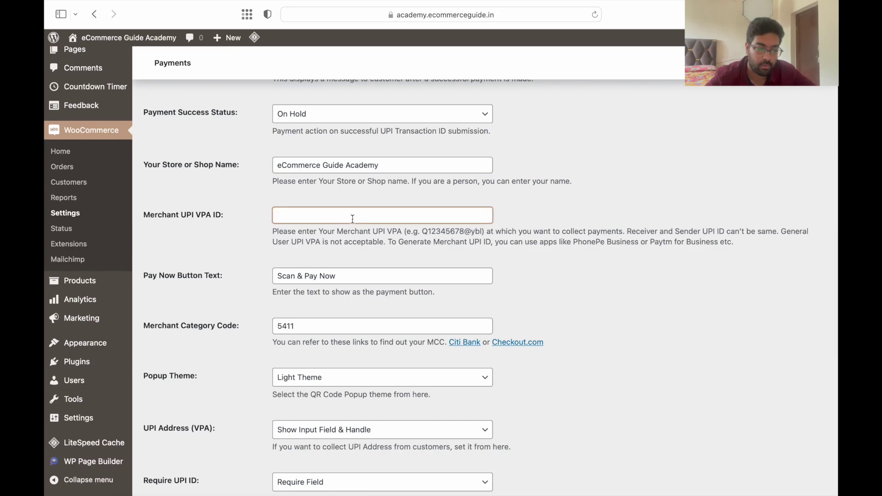
text(123@axisbank)
click(361, 246)
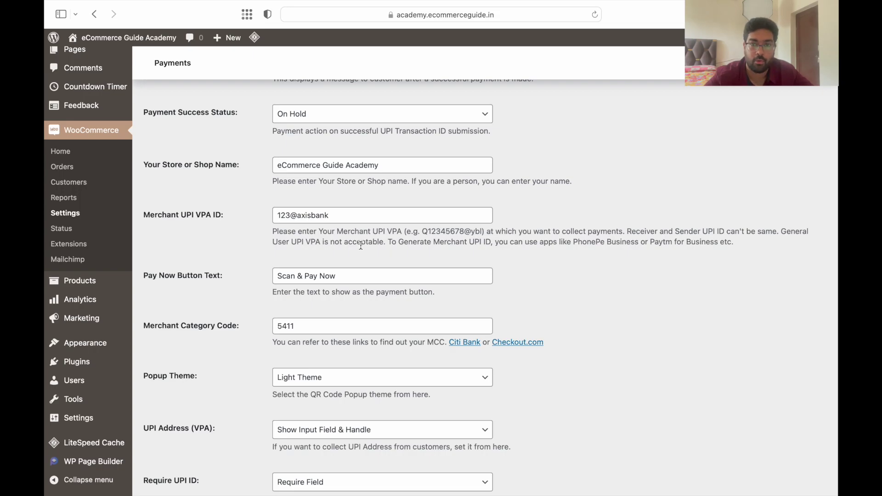
Review the remaining QR code and email notification options and save the settings
scroll(360, 246, down, 1)
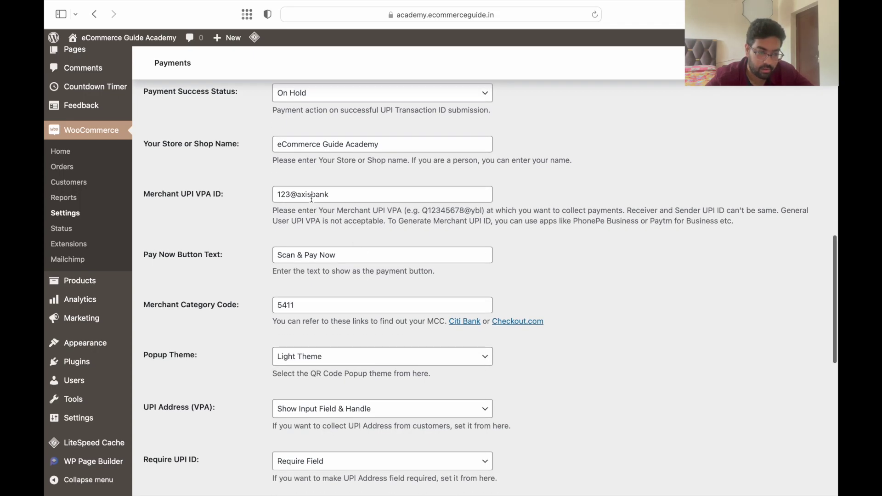
scroll(364, 200, down, 3)
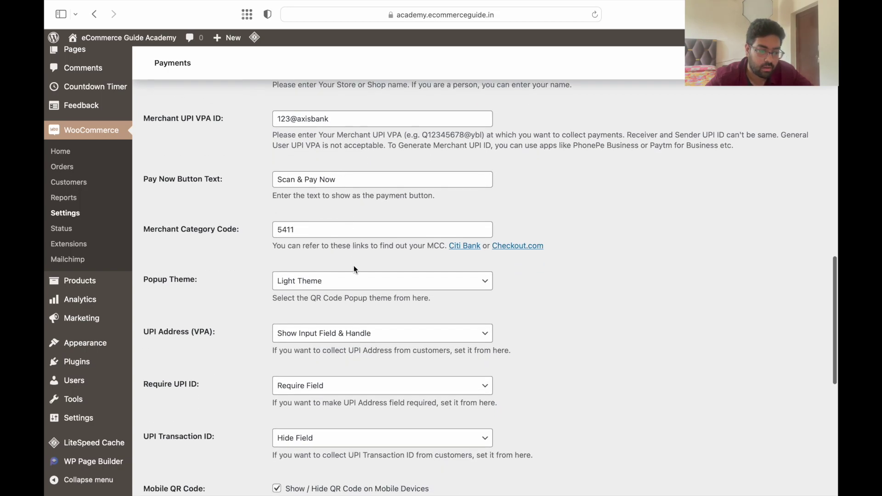
scroll(354, 266, down, 4)
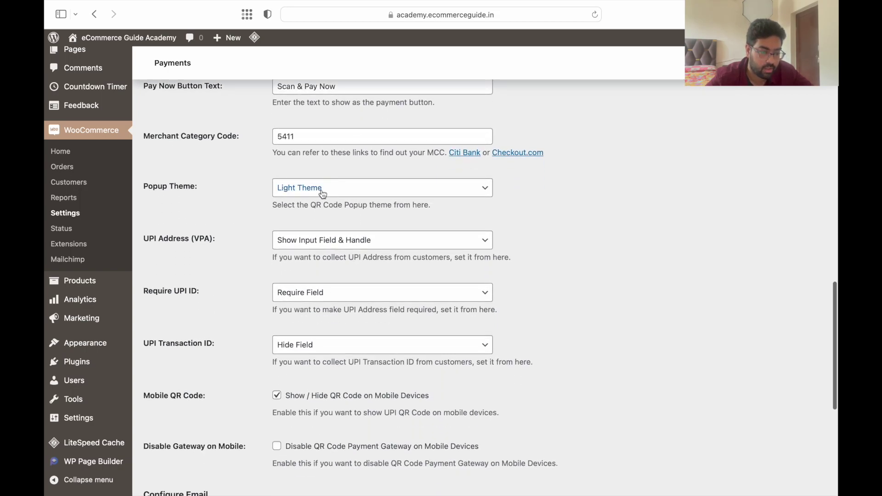
scroll(342, 253, down, 13)
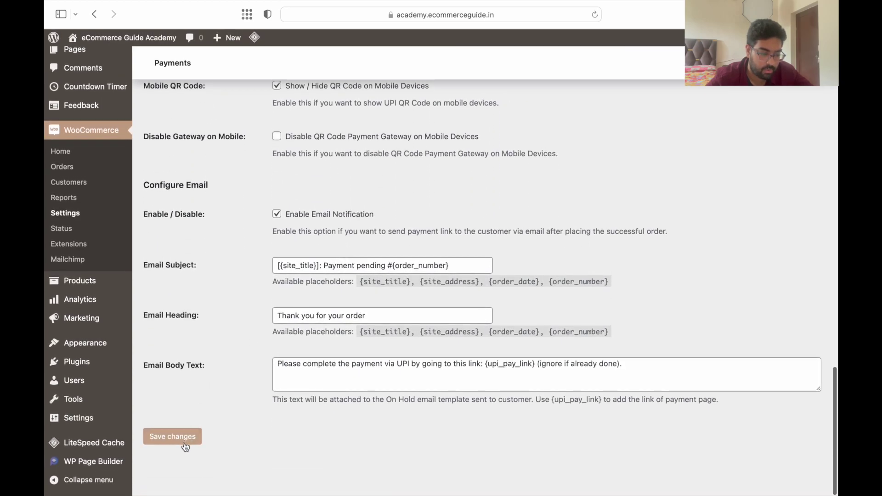
click(184, 444)
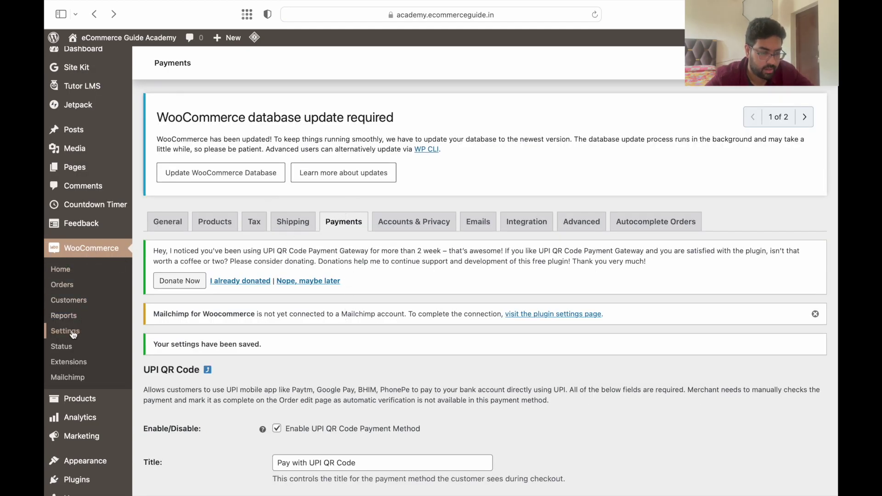
Return to the Payment Methods list and confirm UPI QR Code is enabled beside Razorpay
click(339, 230)
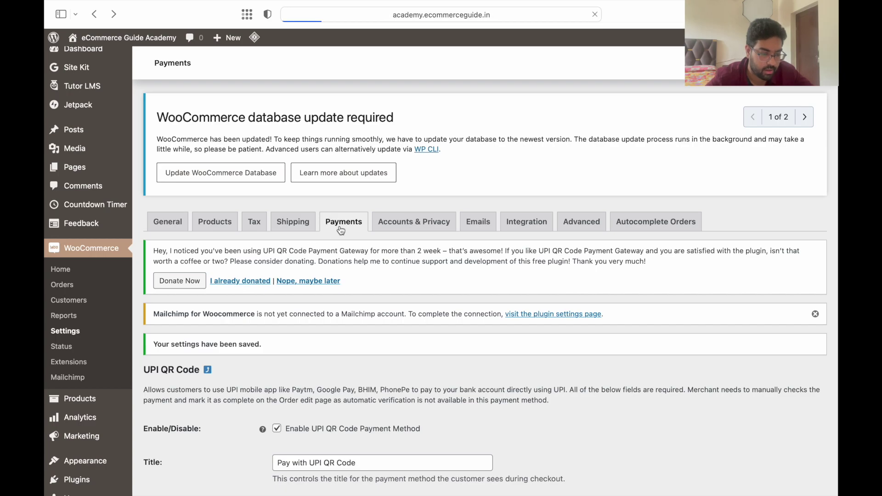
scroll(340, 230, down, 5)
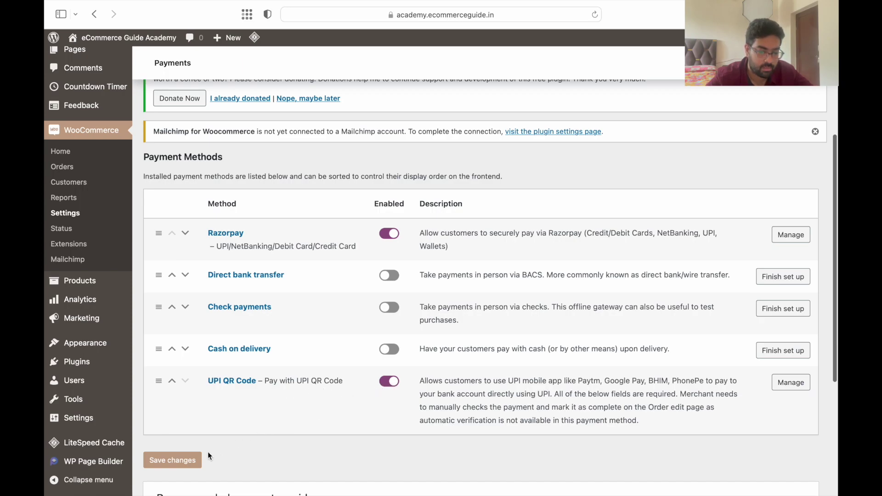
scroll(176, 467, down, 3)
scroll(175, 465, up, 4)
In the private storefront window, add the Flipkart Seller Mastery Course to the cart
key(ctrl+Right)
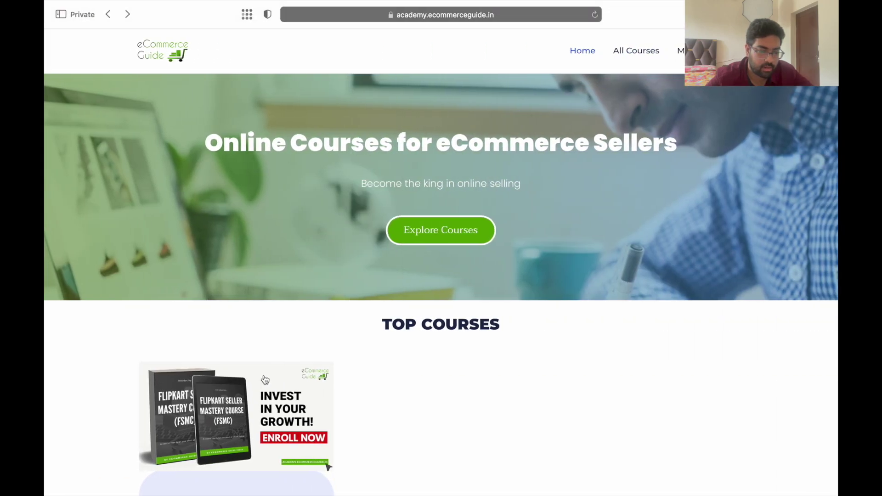
scroll(289, 369, down, 4)
click(289, 368)
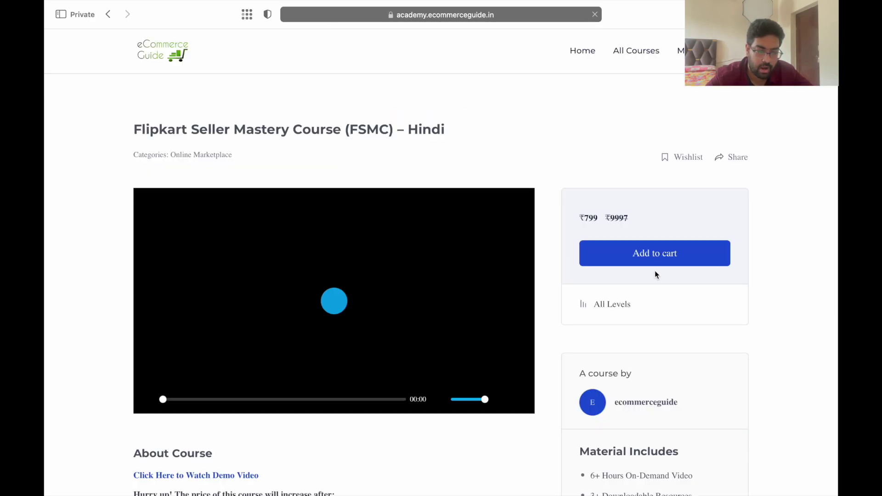
click(653, 256)
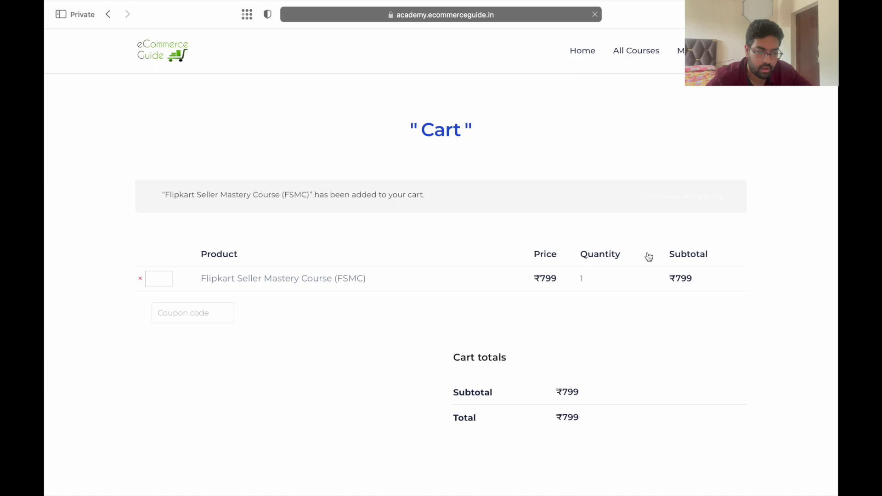
Proceed from the cart to checkout and reach the payment methods section
scroll(648, 257, down, 2)
scroll(648, 257, down, 3)
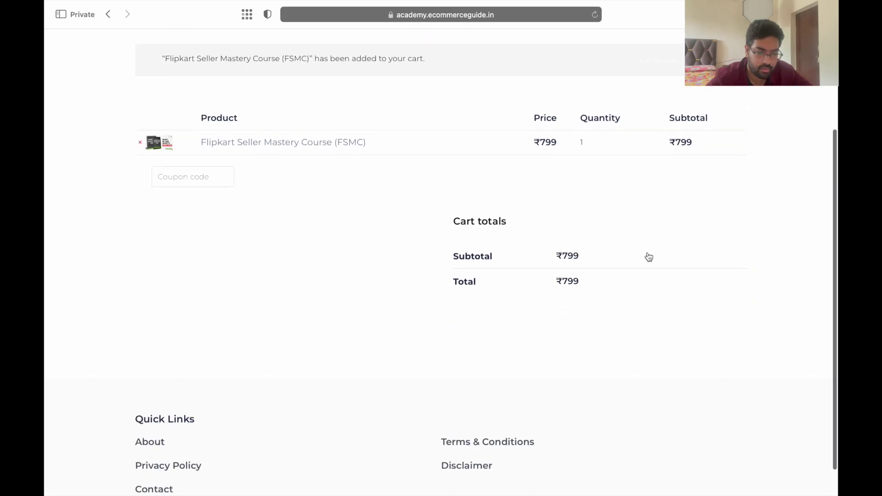
scroll(649, 257, up, 3)
scroll(649, 257, up, 2)
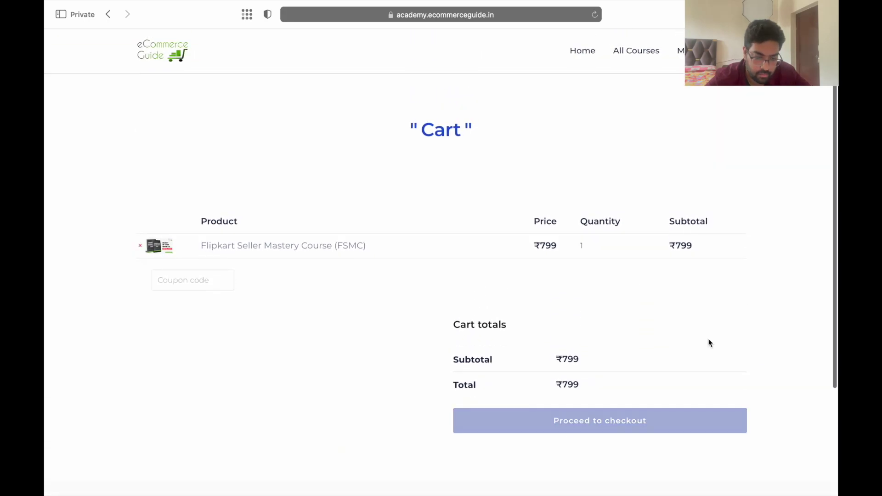
click(594, 426)
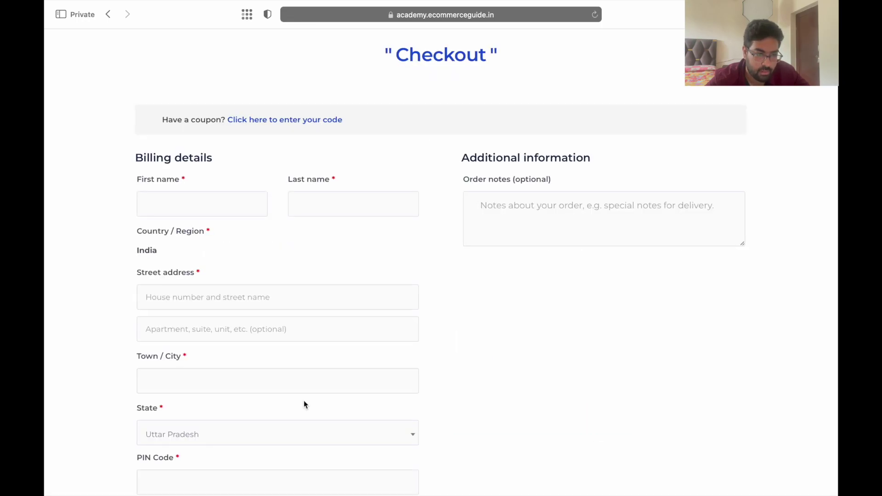
scroll(304, 405, down, 1)
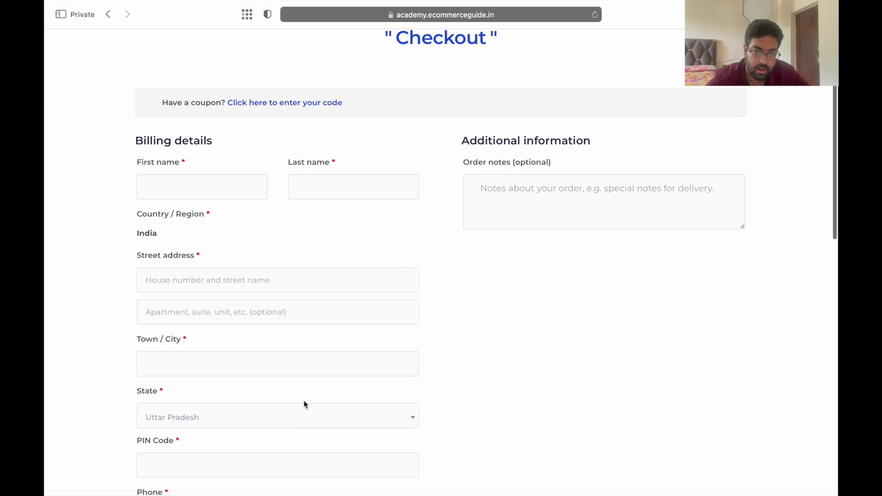
scroll(304, 402, down, 2)
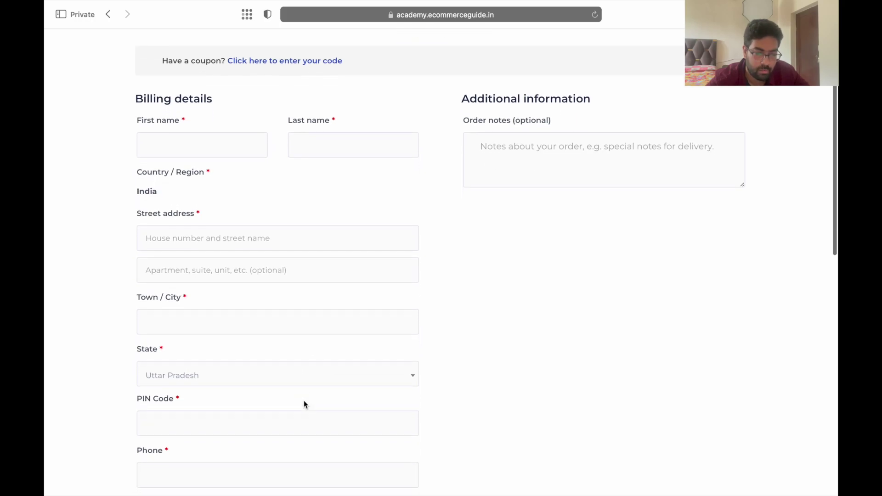
scroll(304, 403, down, 15)
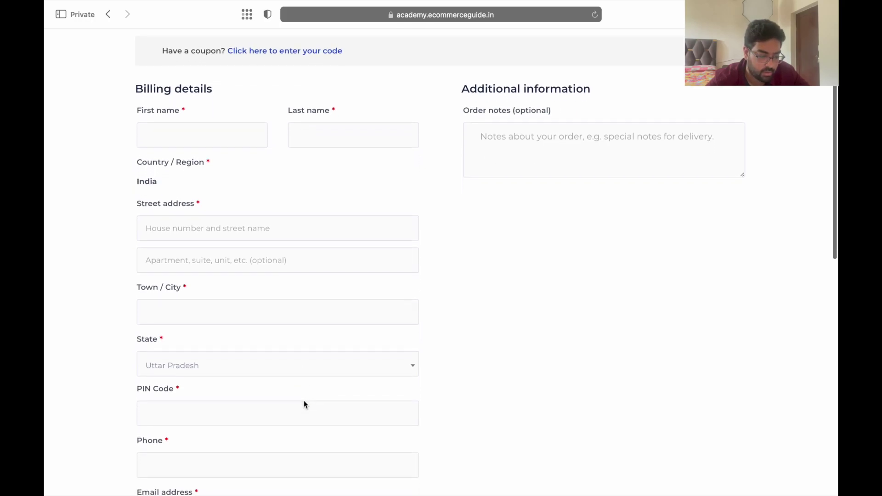
scroll(304, 404, down, 5)
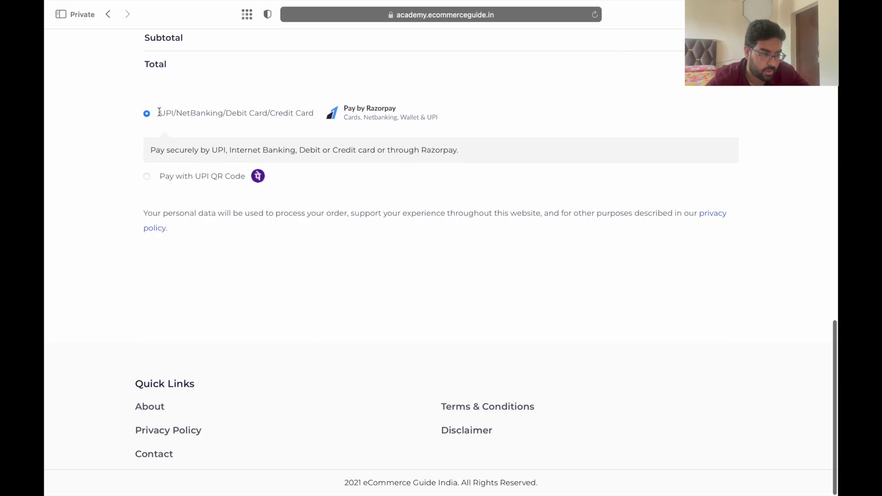
click(151, 178)
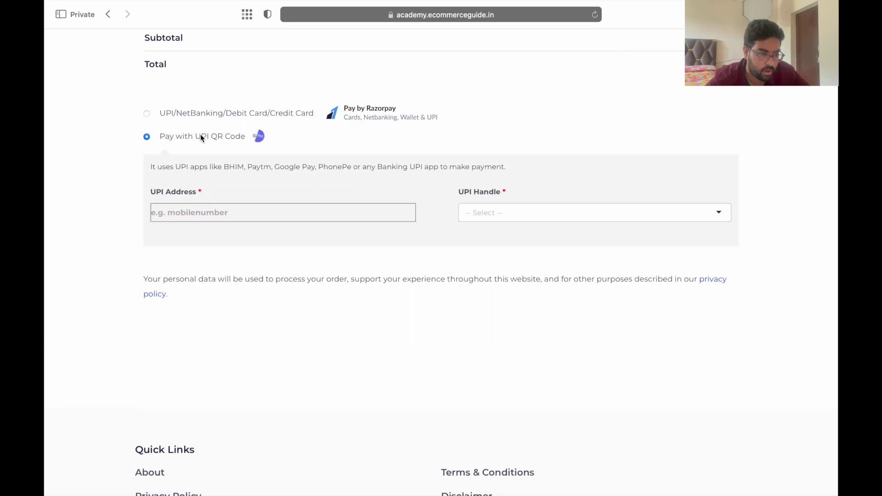
click(225, 212)
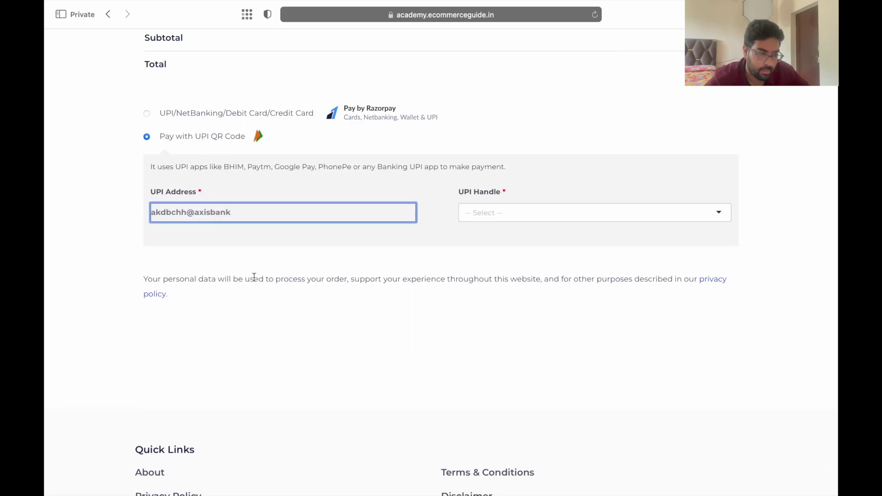
click(493, 219)
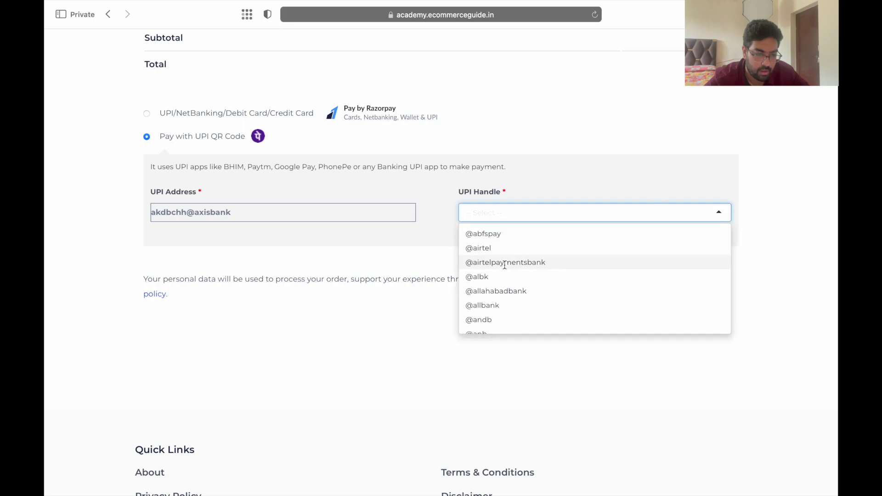
scroll(504, 265, down, 4)
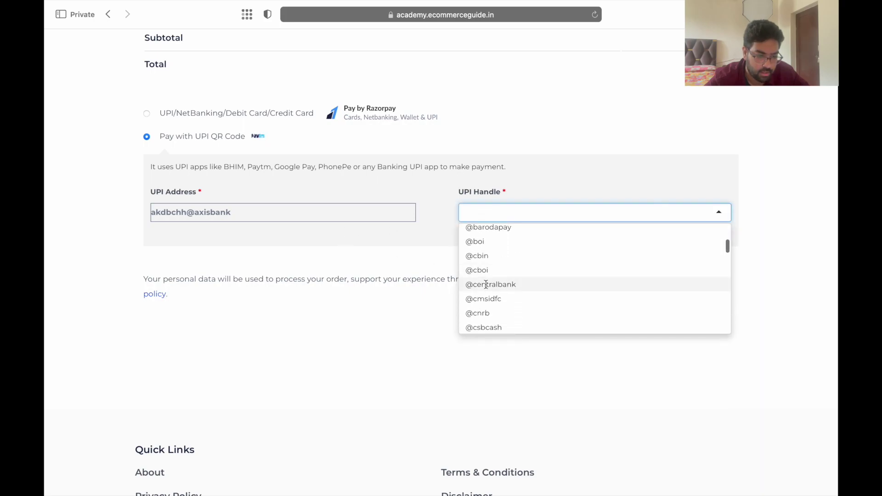
scroll(487, 285, up, 5)
click(485, 285)
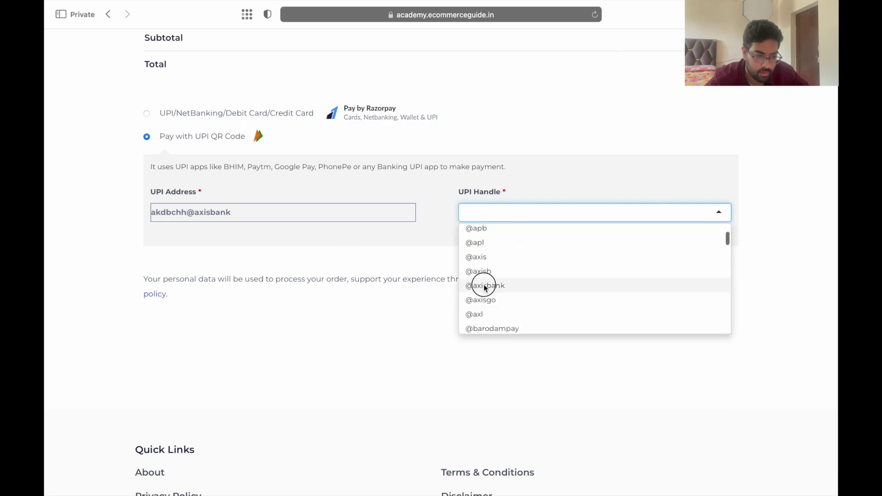
click(225, 215)
drag(225, 215, 186, 212)
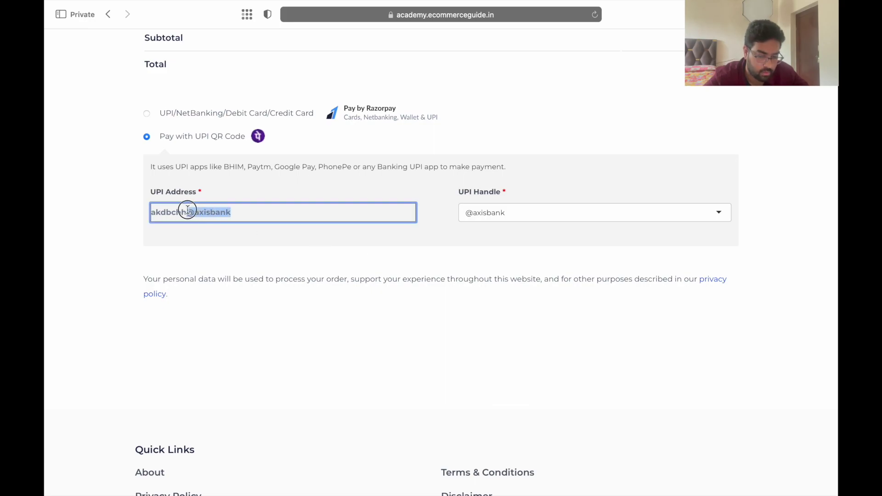
key(BackSpace)
click(208, 241)
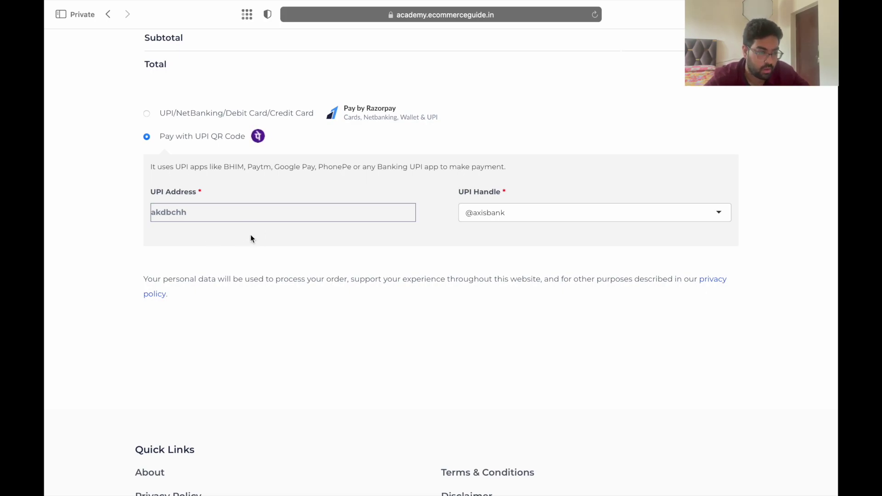
scroll(251, 239, up, 1)
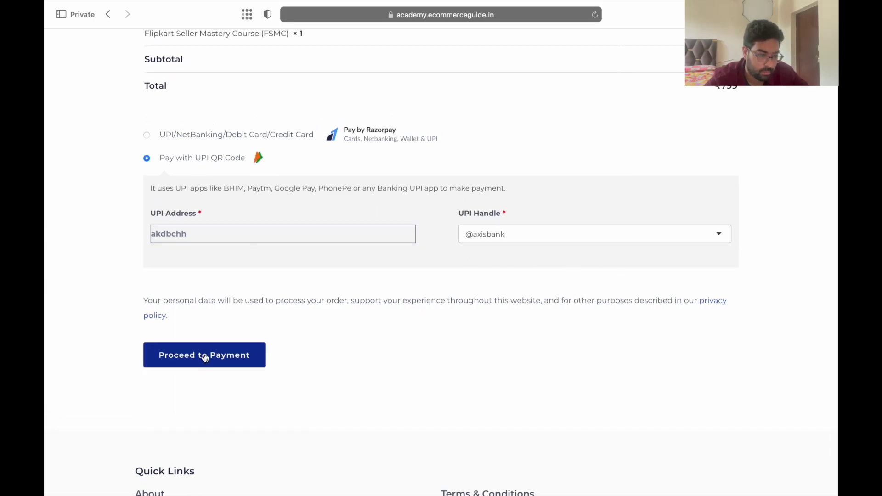
click(205, 357)
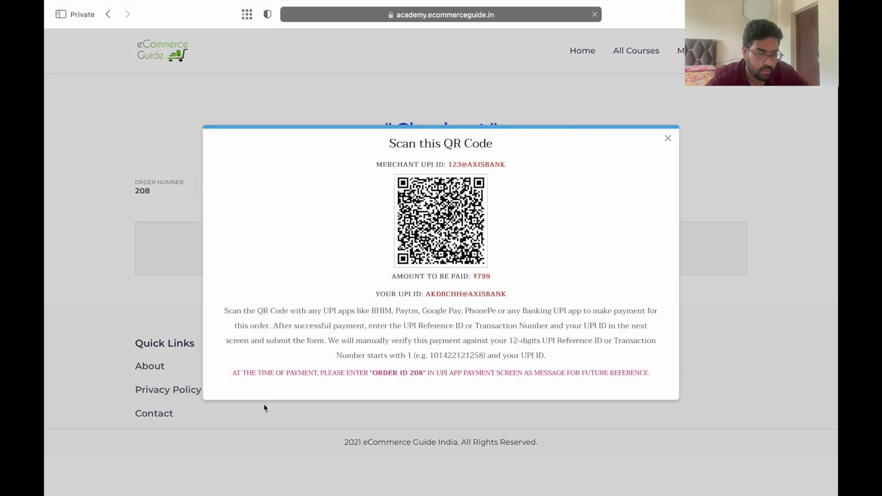